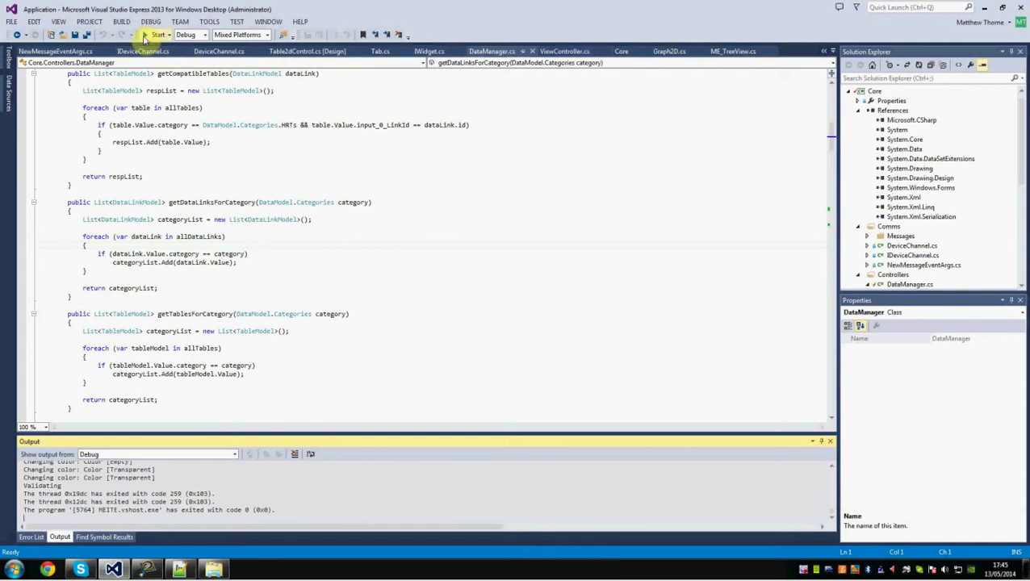
Run MEITE in debug mode and autoconnect to the detected ME-442 ECU on COM21
click(150, 38)
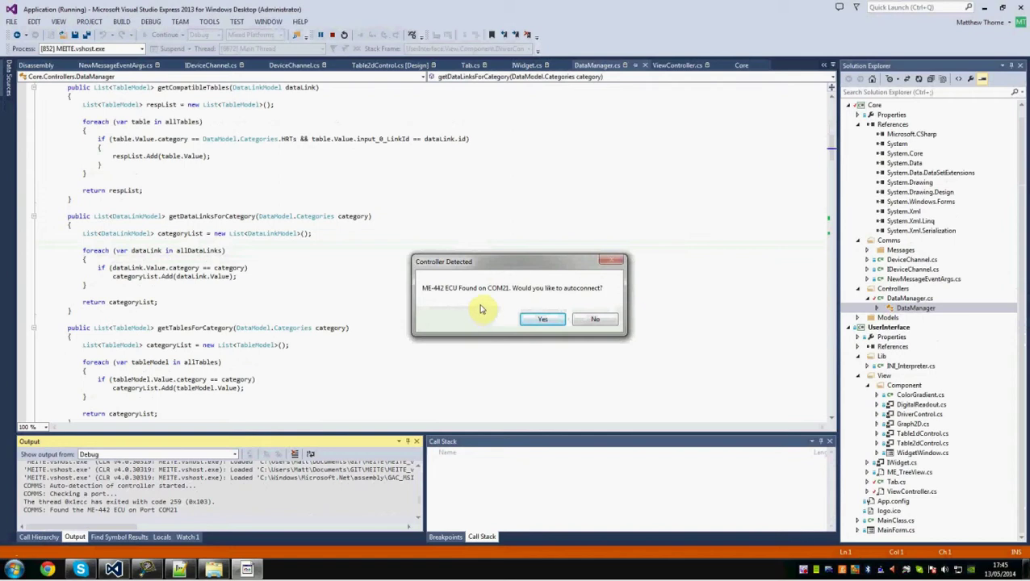
click(537, 322)
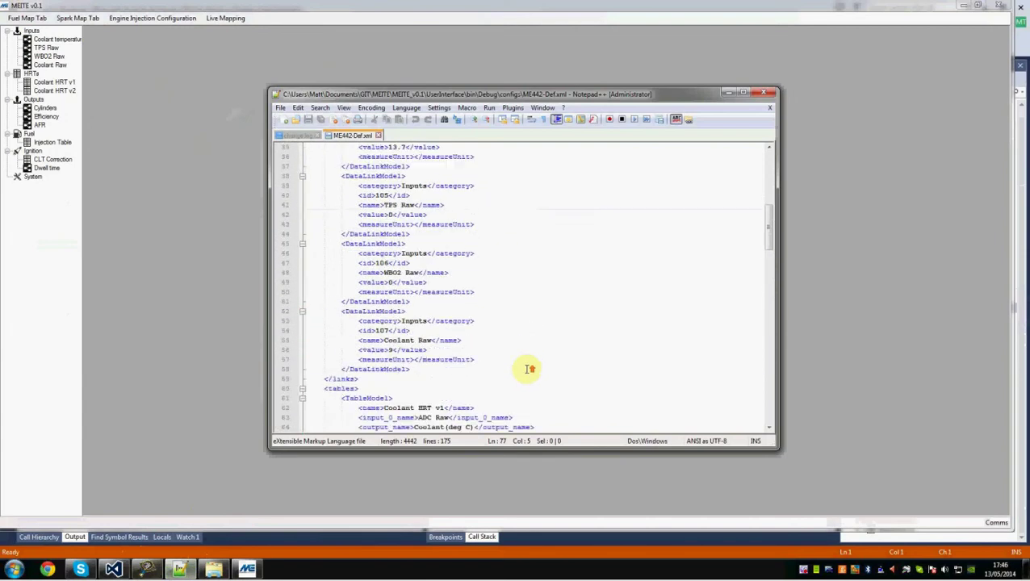
scroll(476, 352, up, 11)
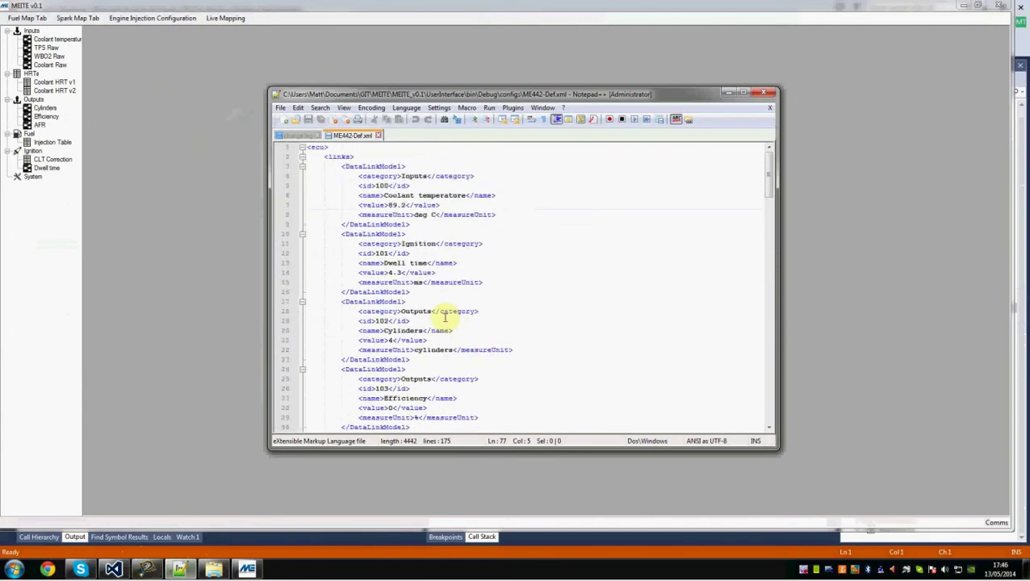
scroll(445, 317, down, 19)
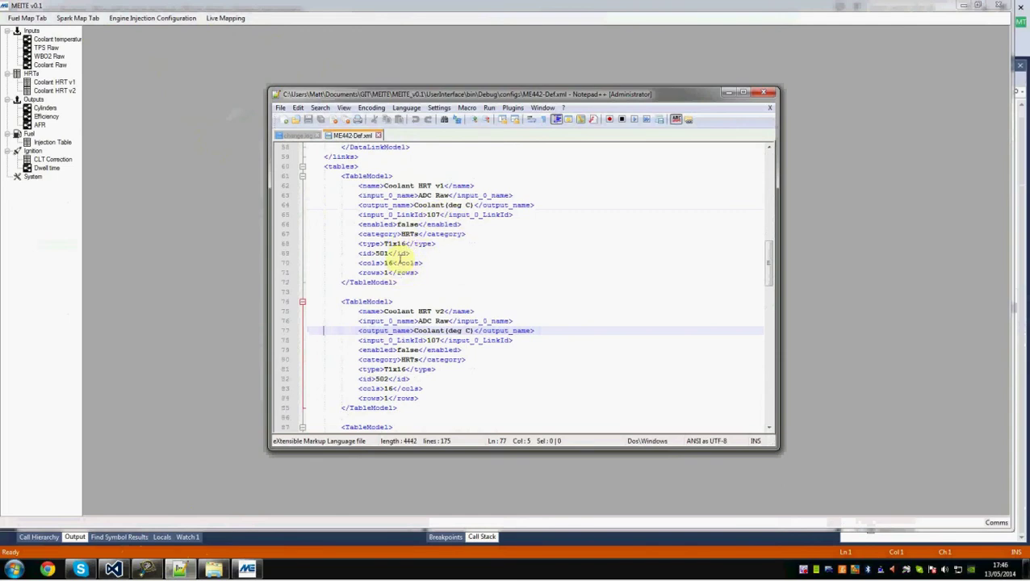
scroll(426, 252, down, 6)
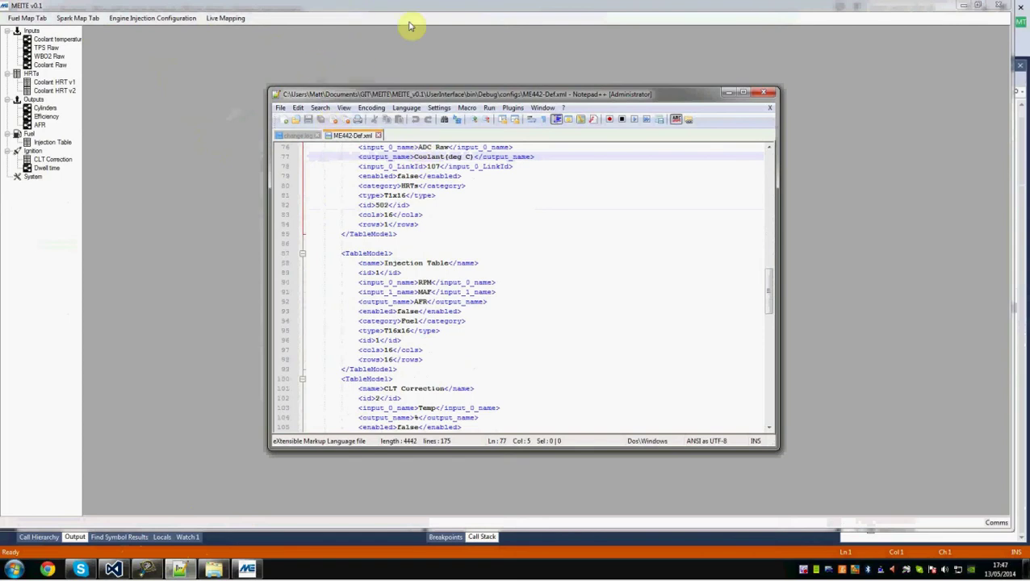
click(437, 6)
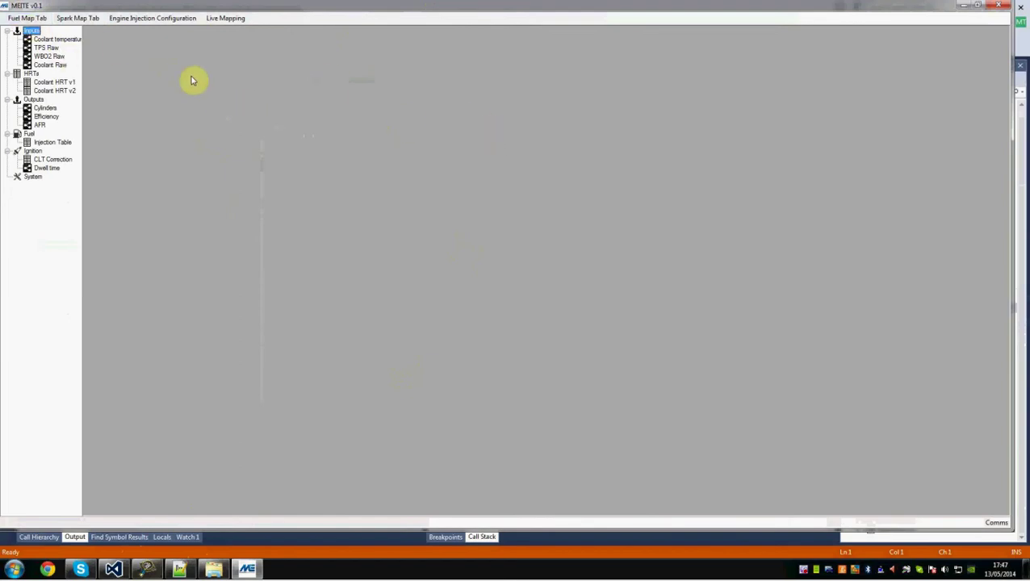
Show the Fuel Map widgets: Engine Driver below Injection Table, CLT Correction enlarged at top left
click(39, 19)
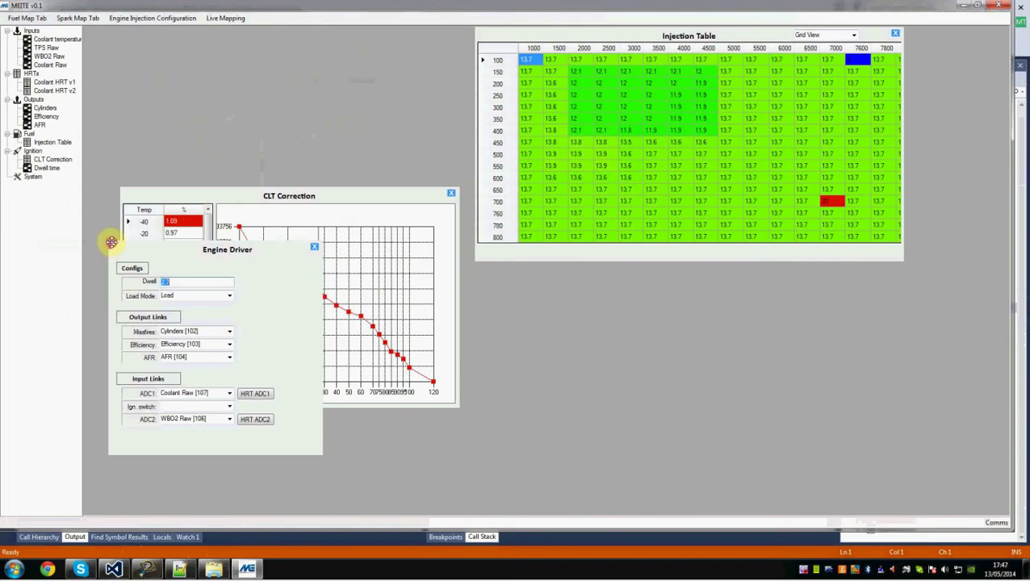
drag(110, 240, 598, 289)
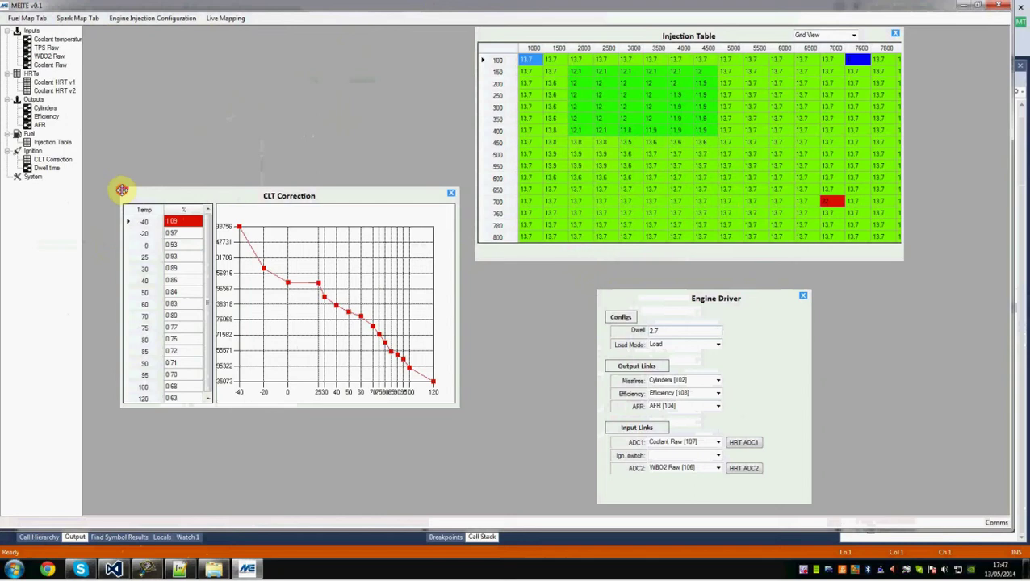
drag(124, 194, 101, 42)
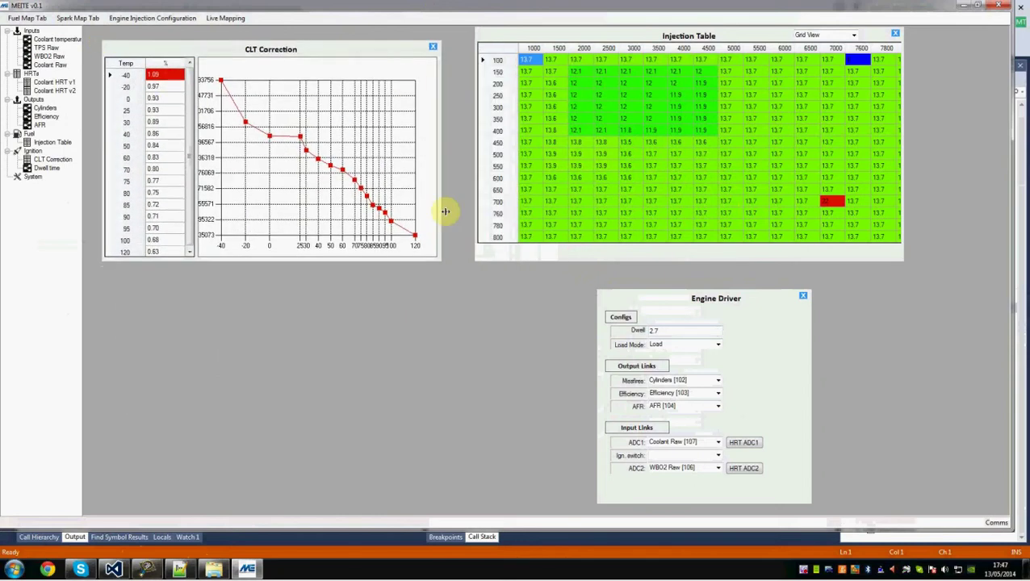
mouse_move(355, 262)
mouse_down()
mouse_move(347, 414)
mouse_move(361, 264)
mouse_up()
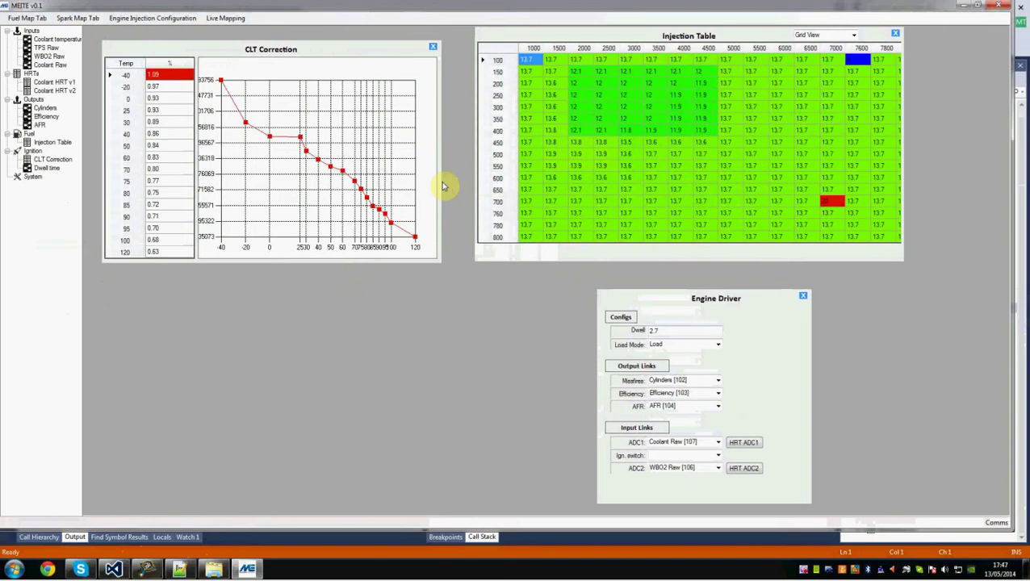
mouse_move(444, 188)
mouse_down()
mouse_move(543, 176)
mouse_move(450, 172)
mouse_up()
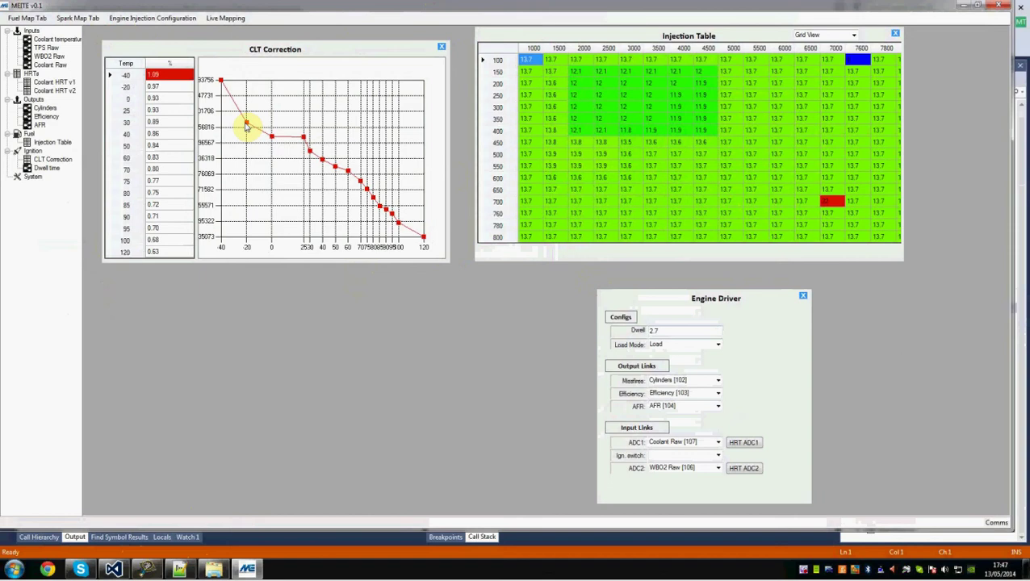
Drag the CLT curve's 50-degree point down to 0.79 and widen the CLT Correction window
mouse_move(249, 126)
mouse_down()
mouse_move(251, 192)
mouse_move(255, 142)
mouse_up()
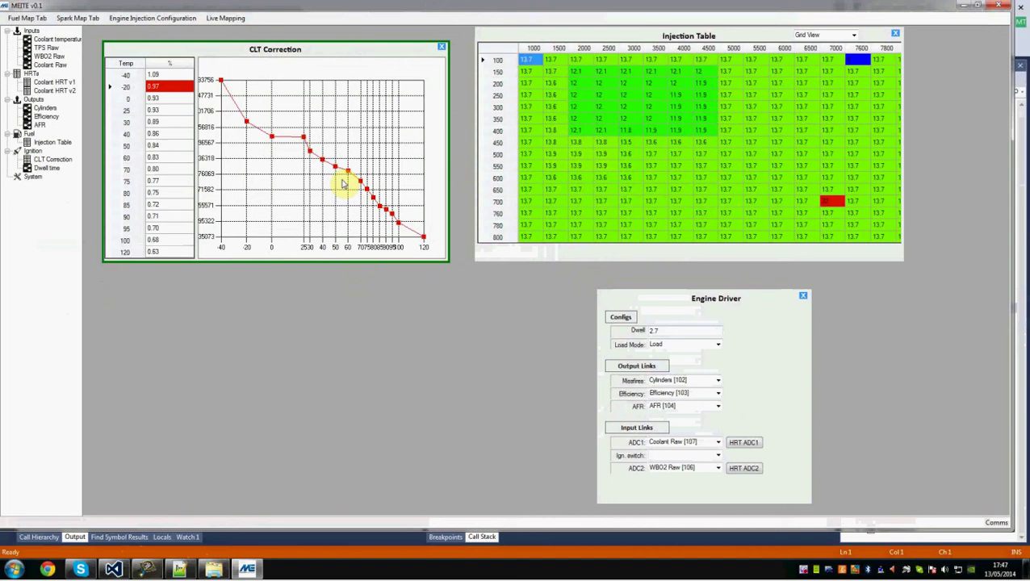
mouse_move(337, 169)
mouse_down()
mouse_move(339, 122)
mouse_move(338, 179)
mouse_up()
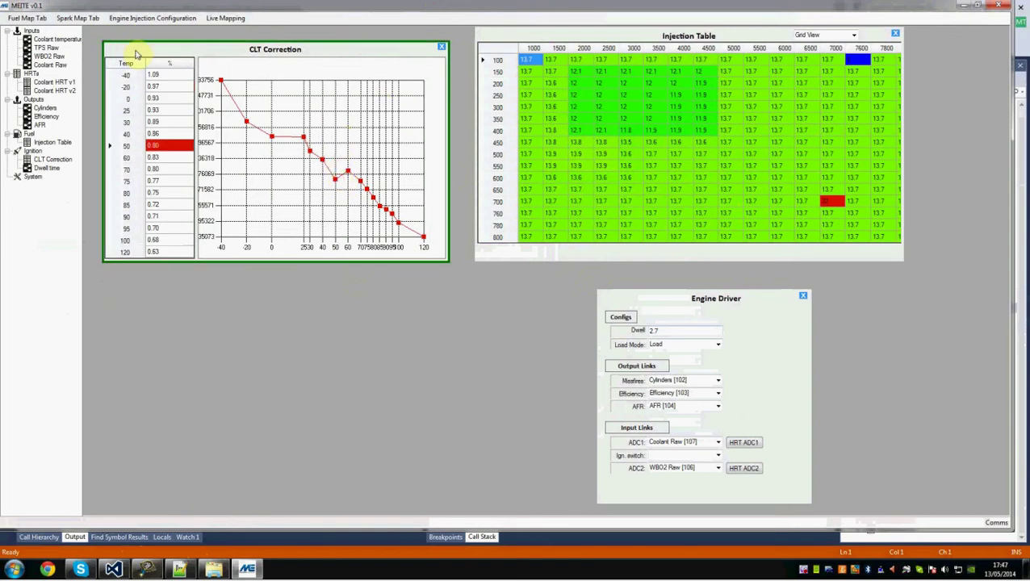
click(334, 184)
mouse_move(337, 180)
mouse_down()
mouse_move(338, 138)
mouse_move(339, 188)
mouse_up()
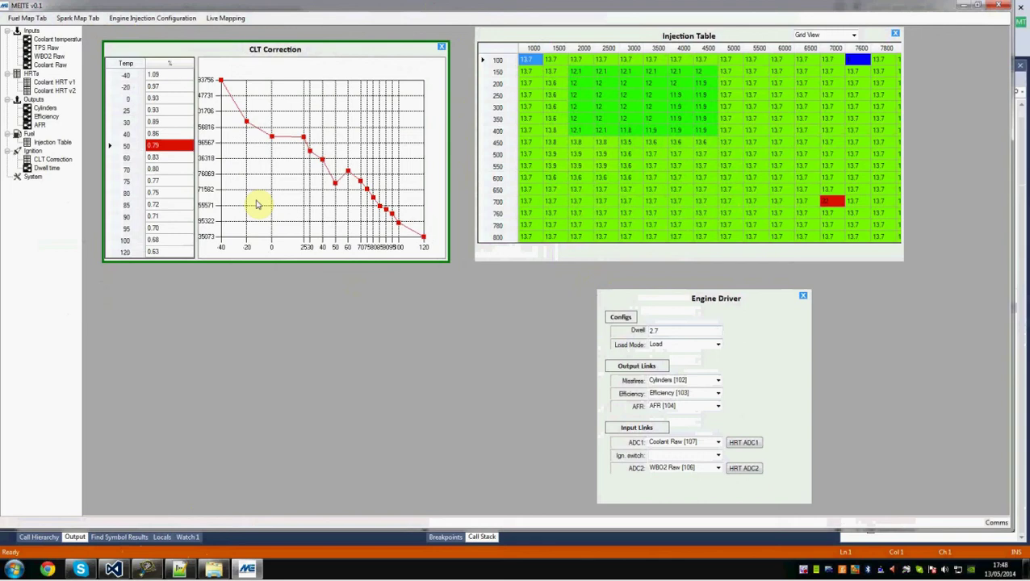
drag(449, 201, 524, 190)
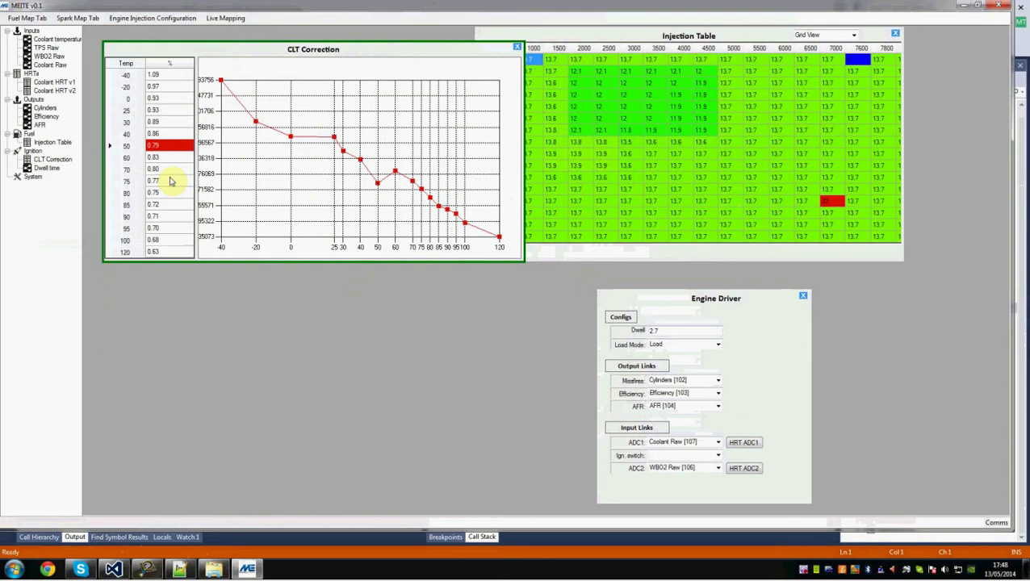
Set the CLT Correction values to 0.30 at 50 degrees and 0.80 at 60 degrees
click(166, 147)
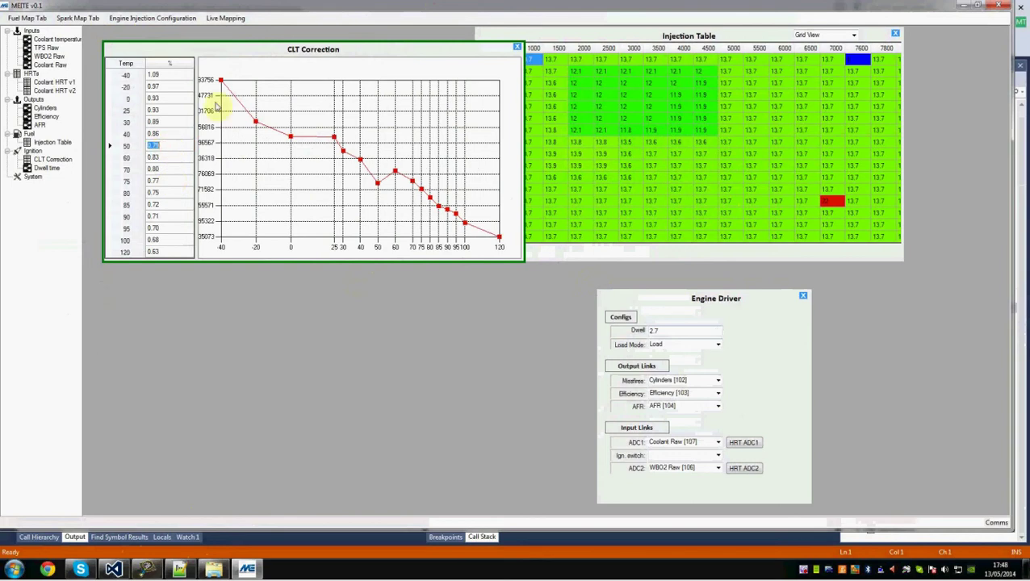
key(Return)
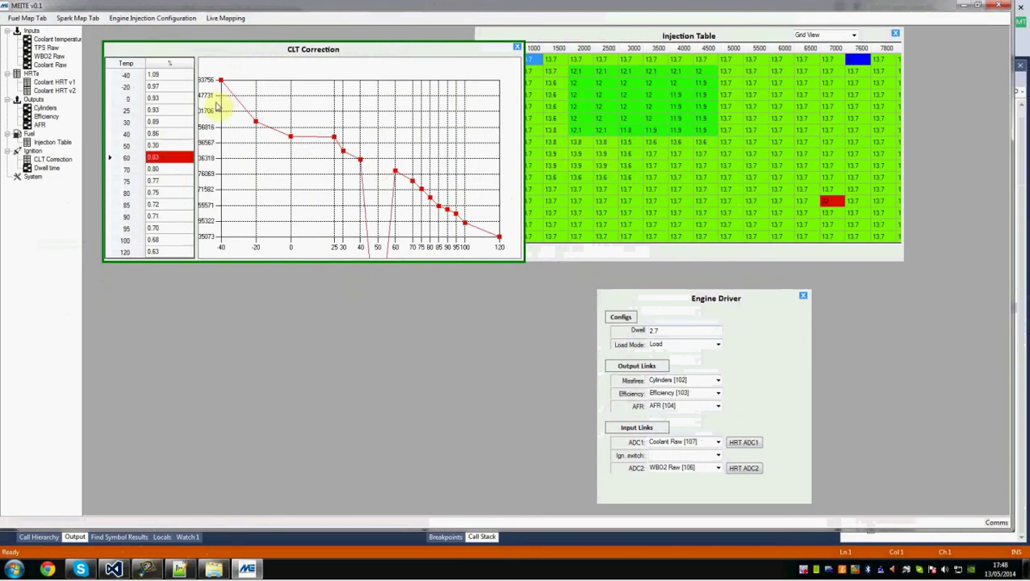
click(177, 157)
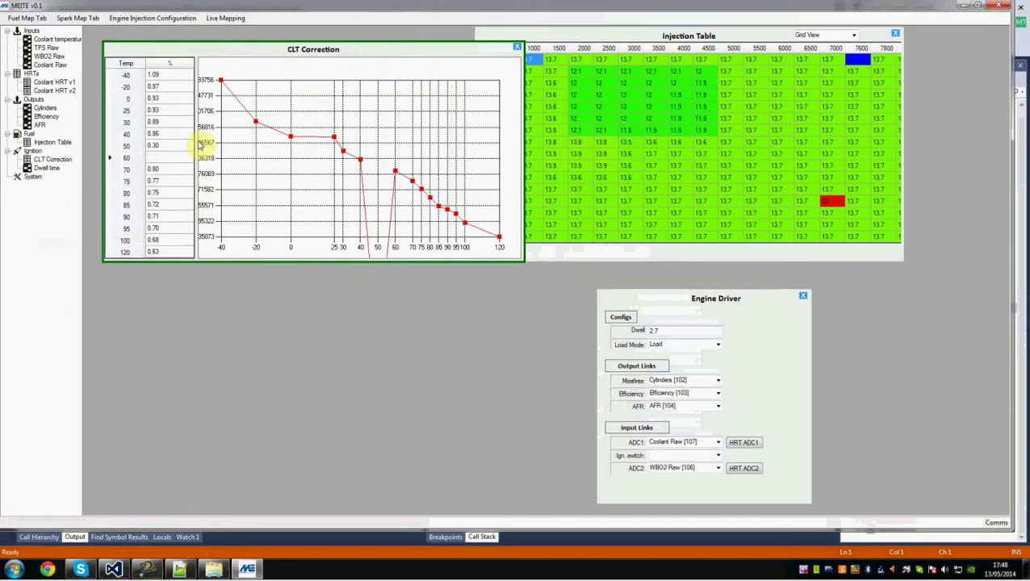
text(0.80)
key(Return)
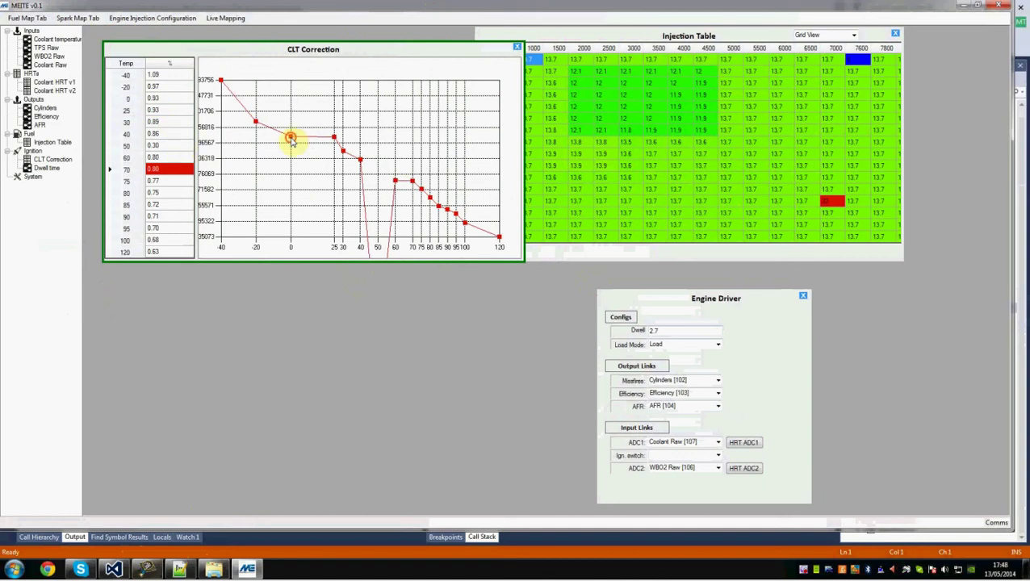
Lower the 0-degree point to 0.86 and turn the 25-degree point into 0.82 at 10 degrees
drag(291, 140, 297, 162)
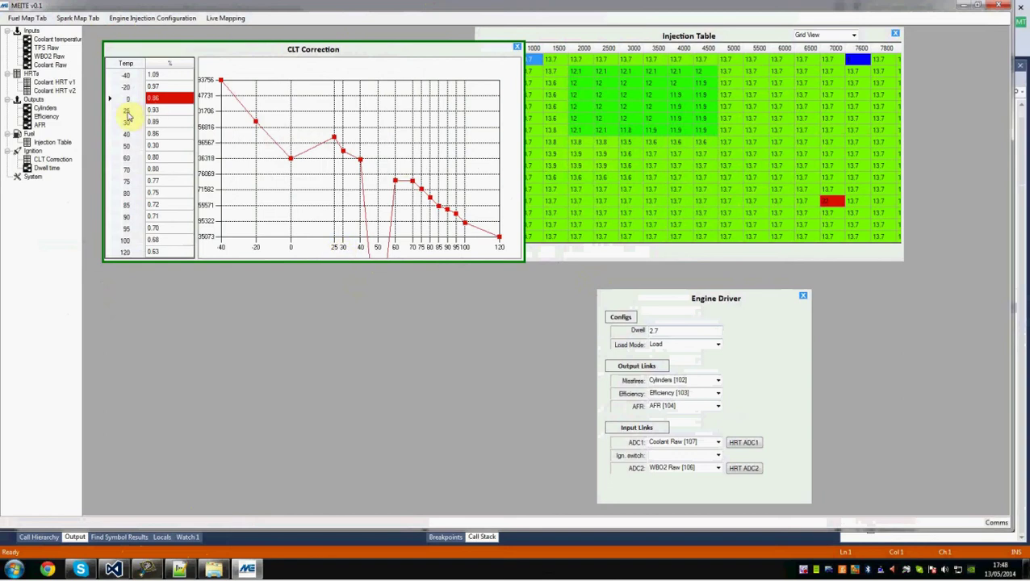
text(27)
key(Return)
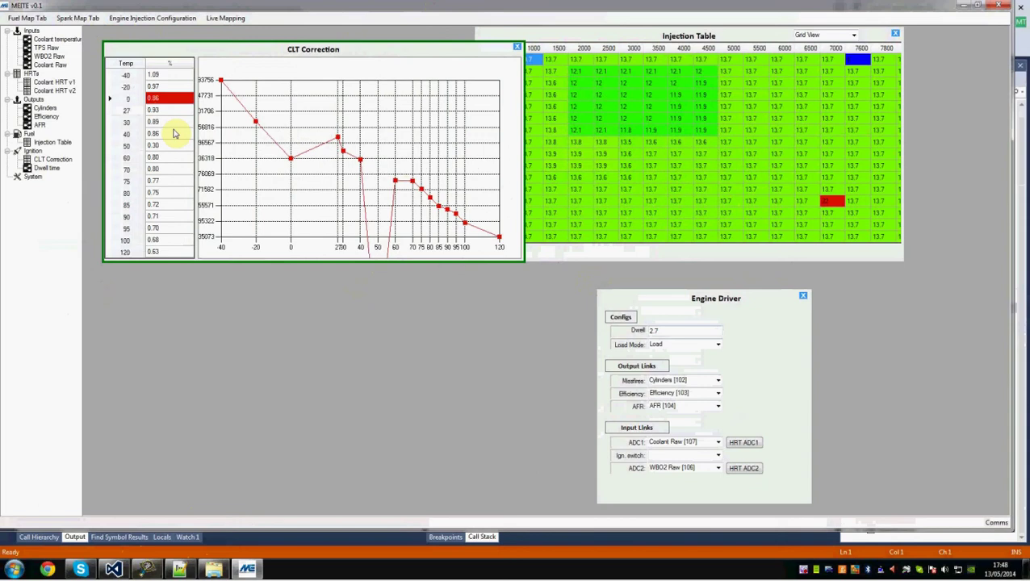
drag(338, 137, 339, 172)
click(149, 110)
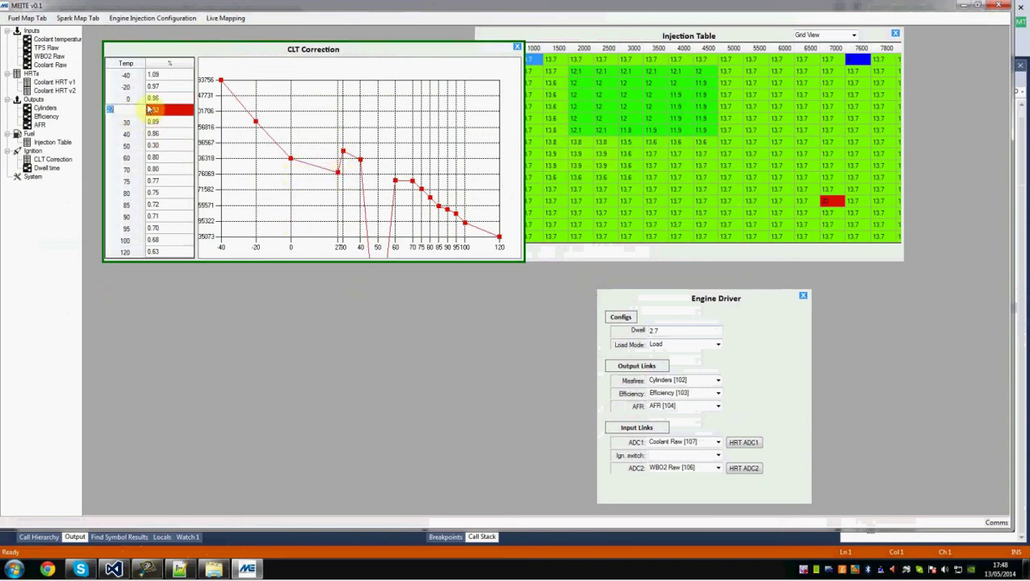
key(Return)
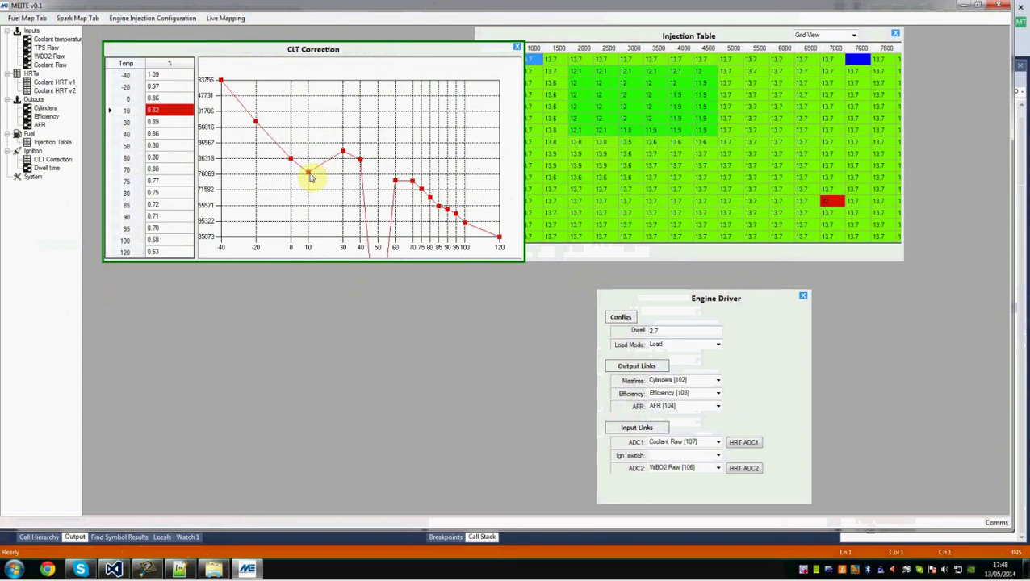
mouse_move(309, 172)
mouse_down()
mouse_move(311, 196)
mouse_move(308, 138)
mouse_move(313, 184)
mouse_move(309, 173)
mouse_up()
drag(102, 42, 116, 244)
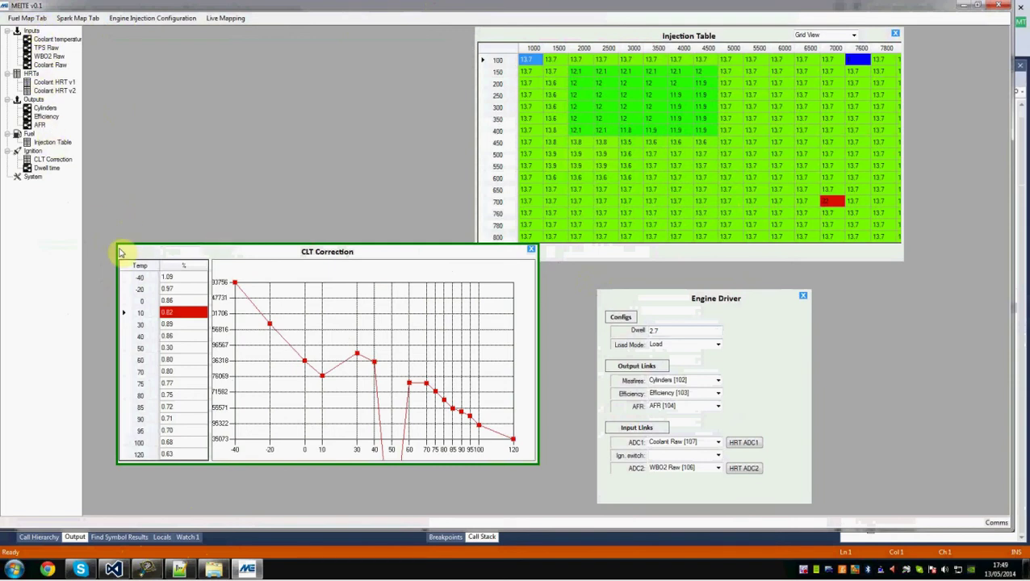
Move the CLT Correction window up beside the Injection Table, bringing the table forward
drag(118, 244, 105, 165)
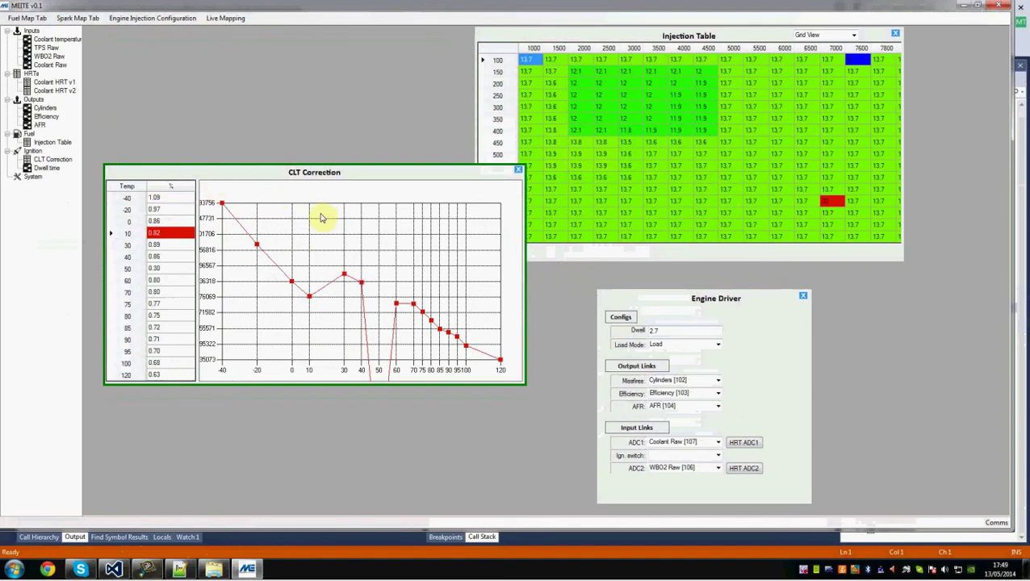
drag(125, 170, 118, 88)
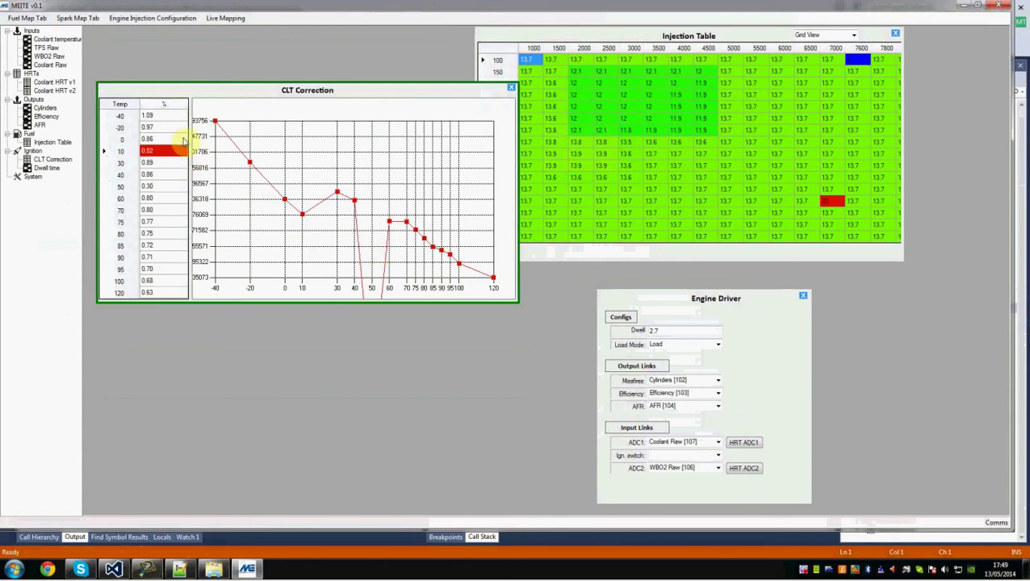
click(578, 34)
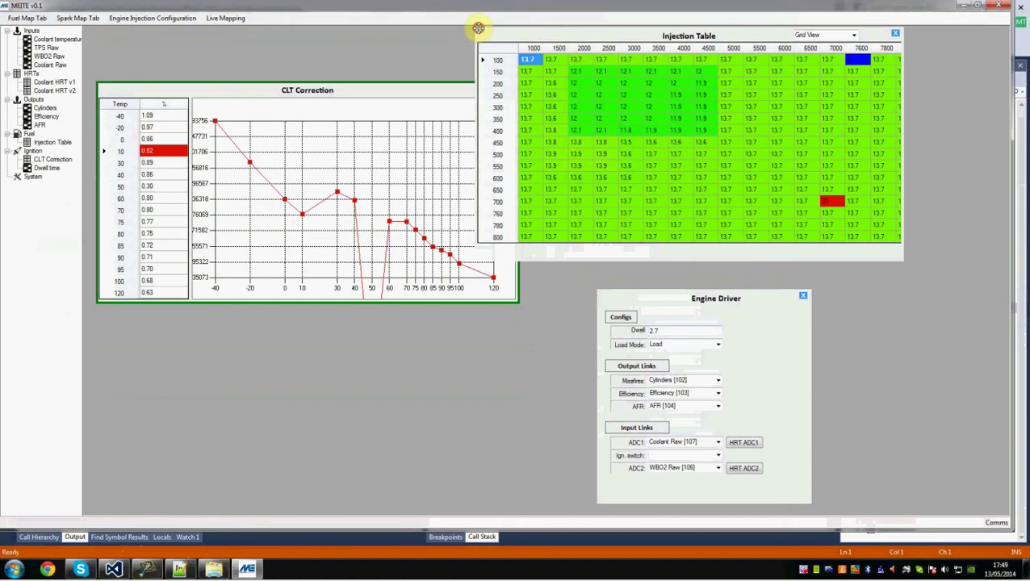
Shift the Injection Table panel left and slightly down, overlapping the CLT Correction graph
drag(479, 30, 448, 60)
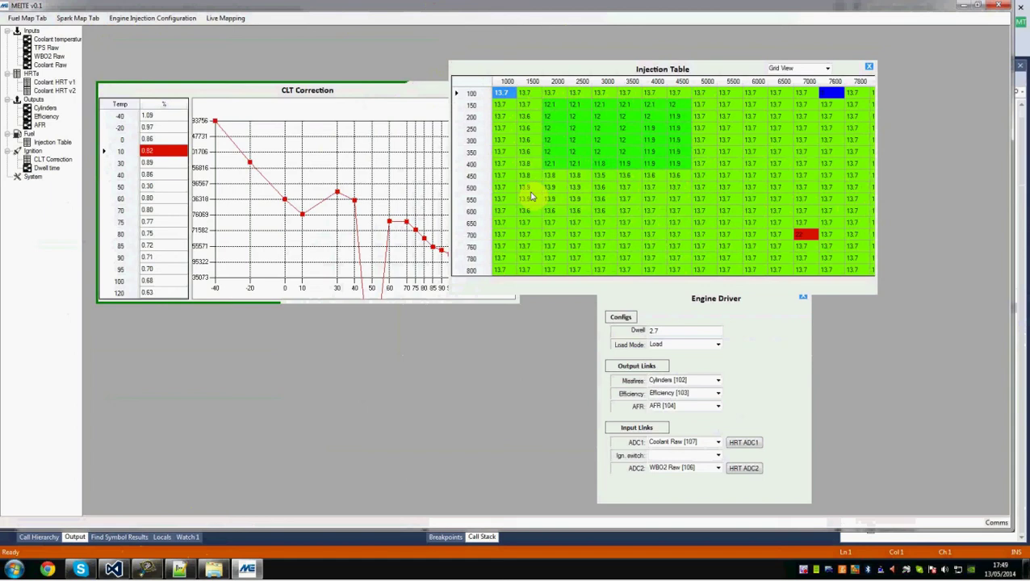
Enter 22 in the Injection Table cell at load 700, 7000 rpm
click(675, 164)
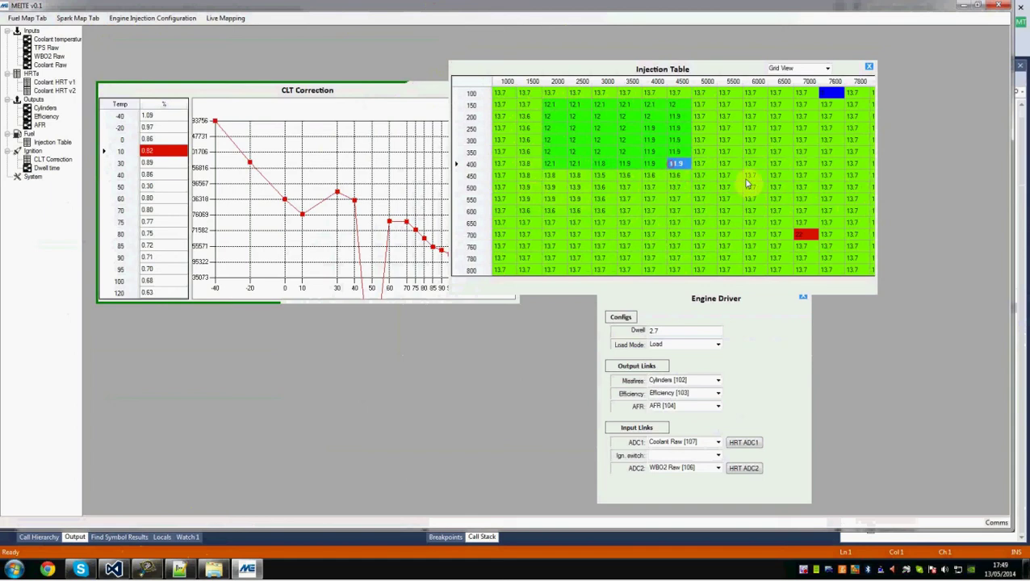
key(Down)
key(Down)
key(Down)
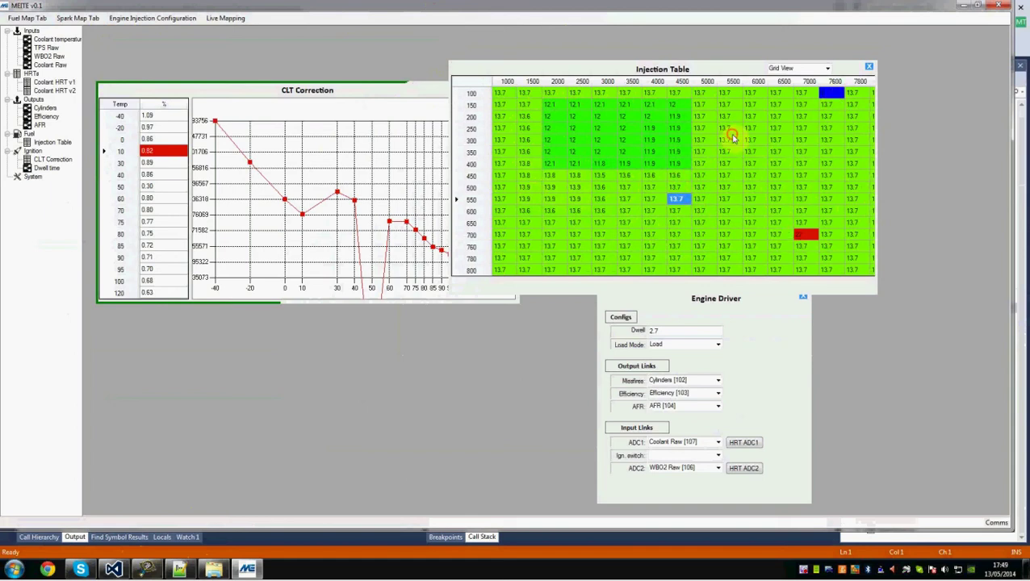
click(800, 234)
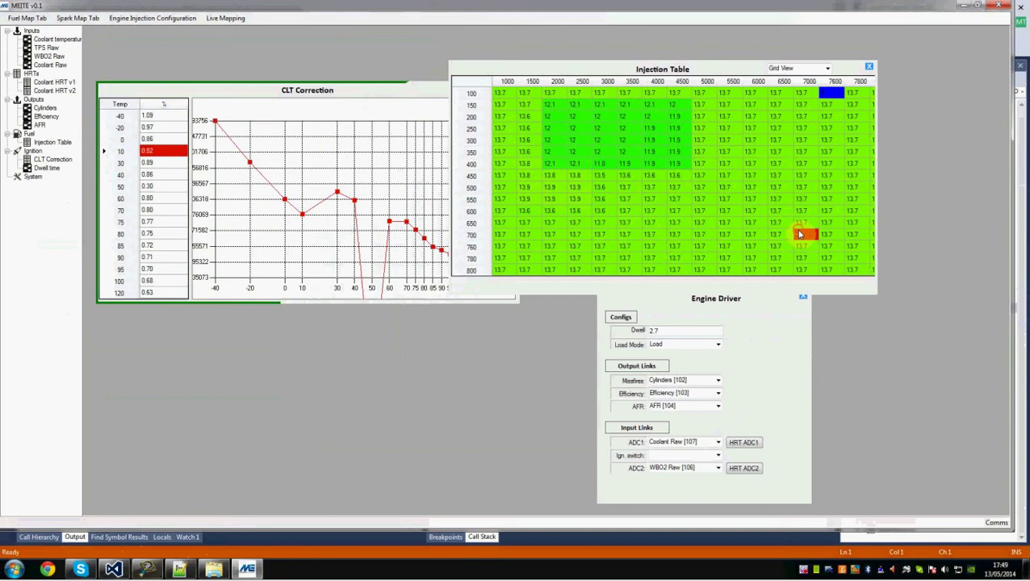
text(22)
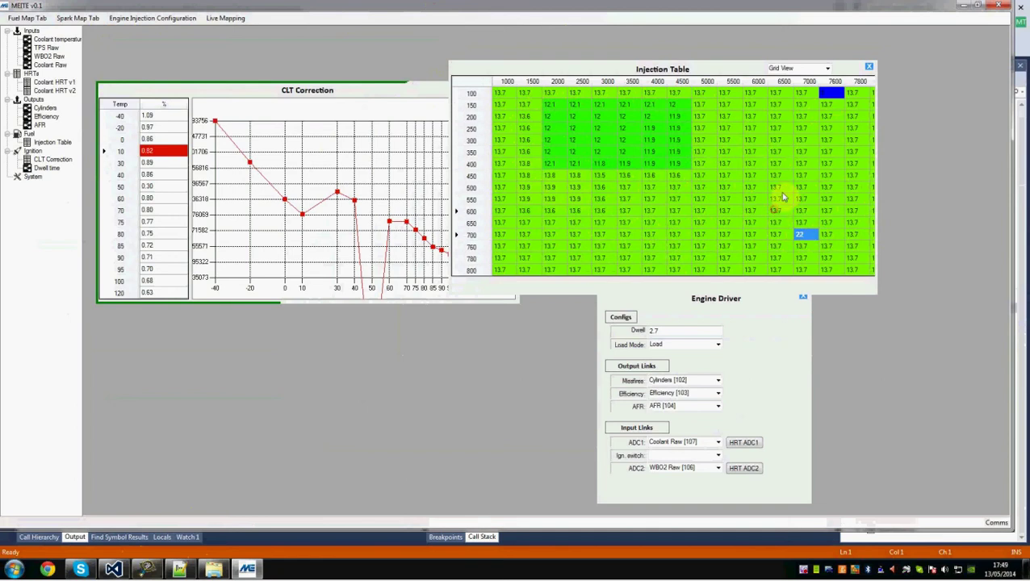
key(Return)
click(835, 94)
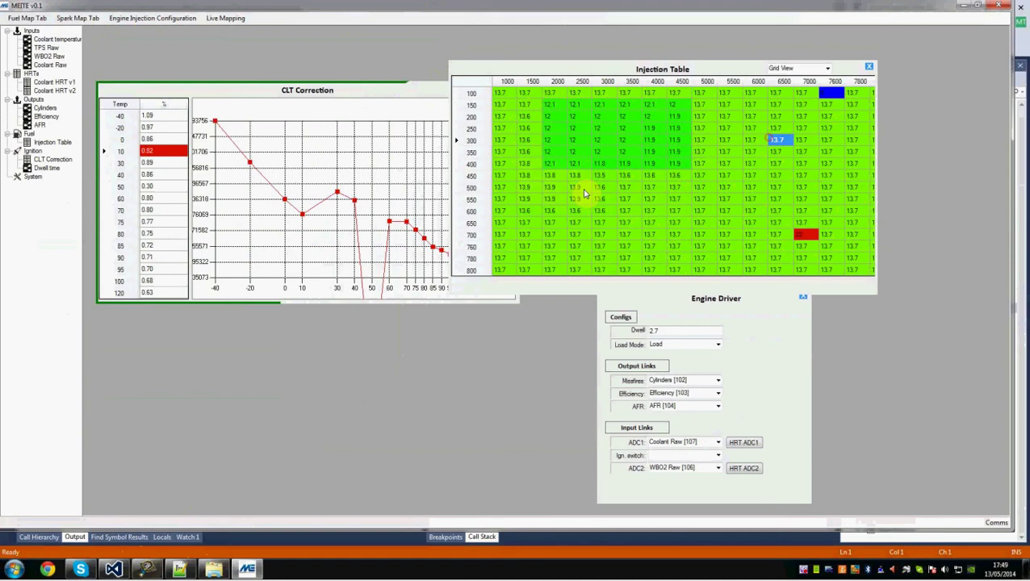
click(527, 152)
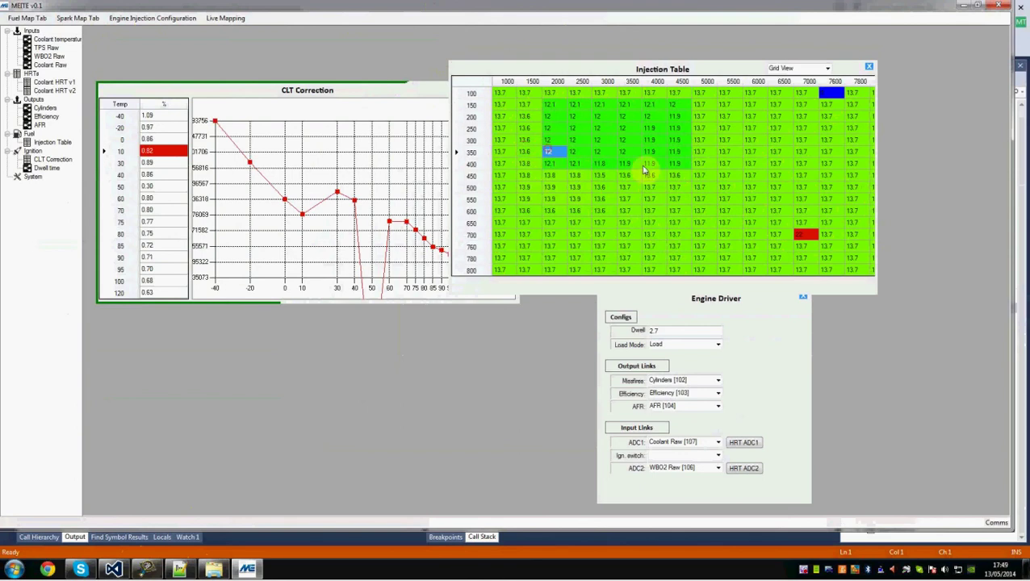
click(602, 188)
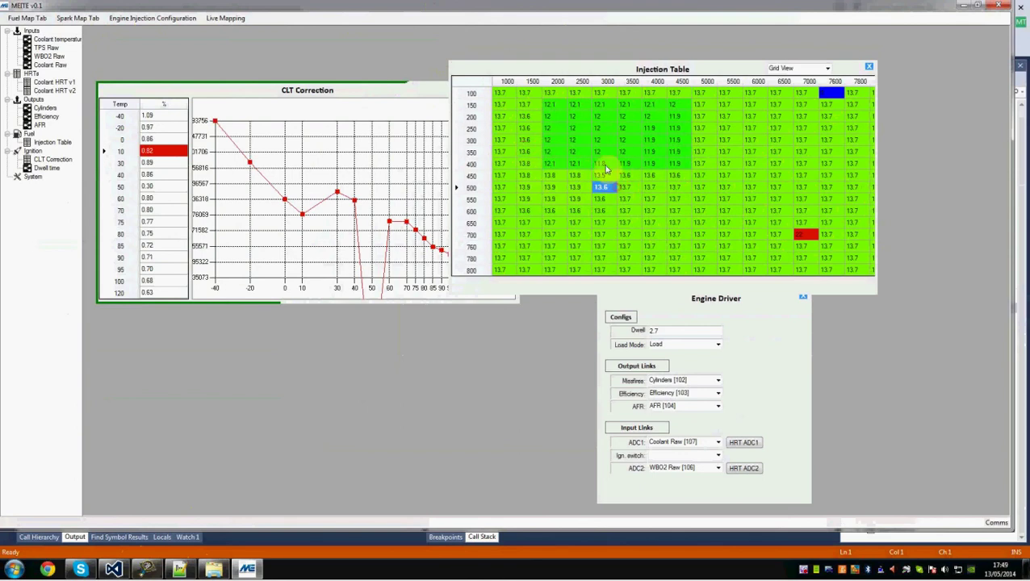
click(831, 69)
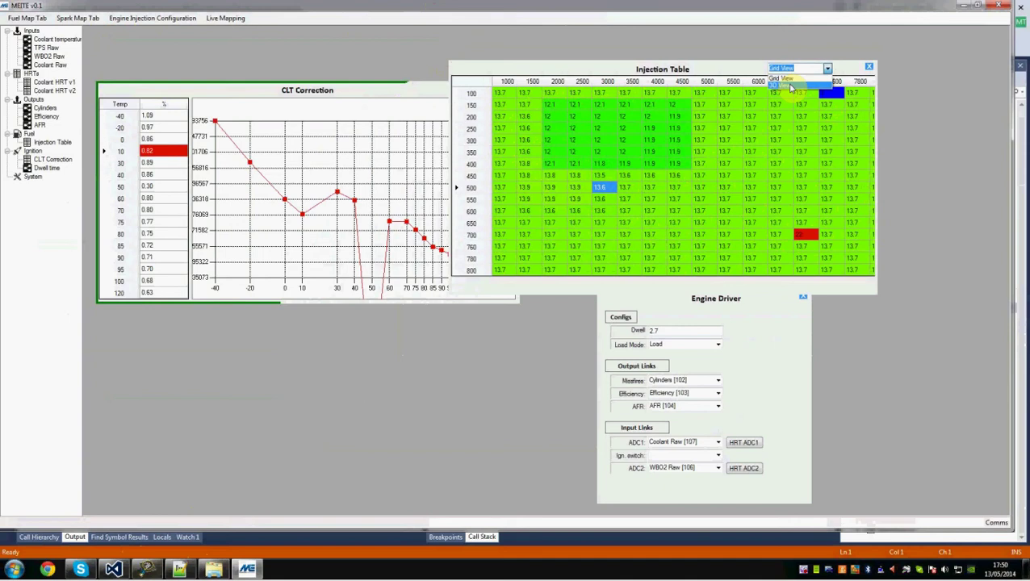
click(790, 86)
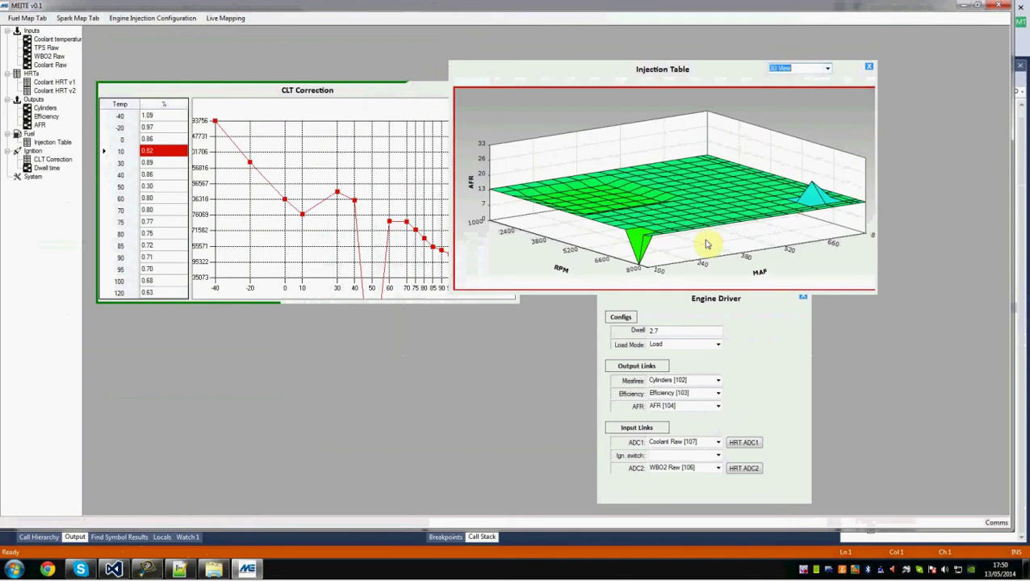
mouse_move(782, 211)
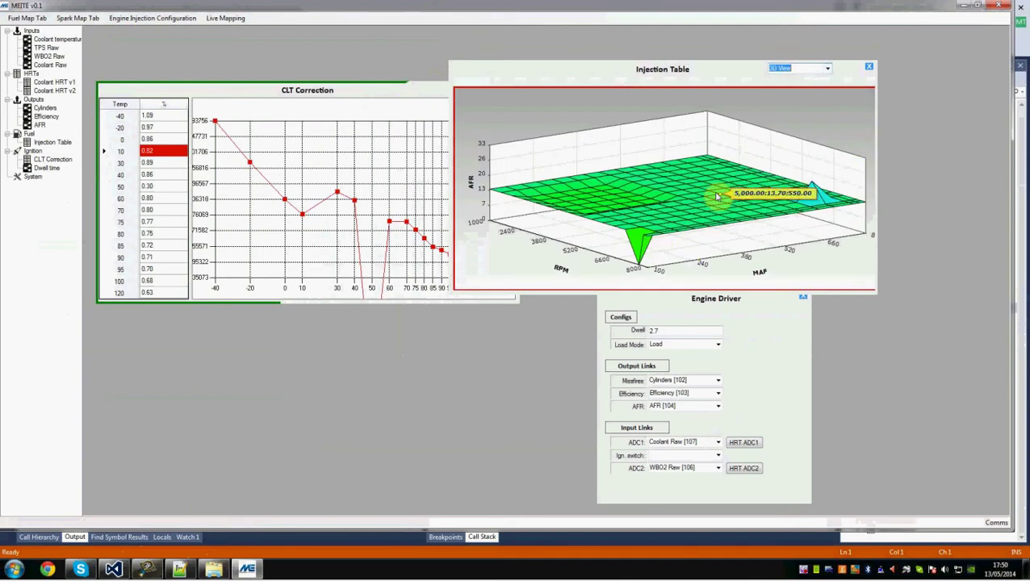
click(827, 68)
click(799, 77)
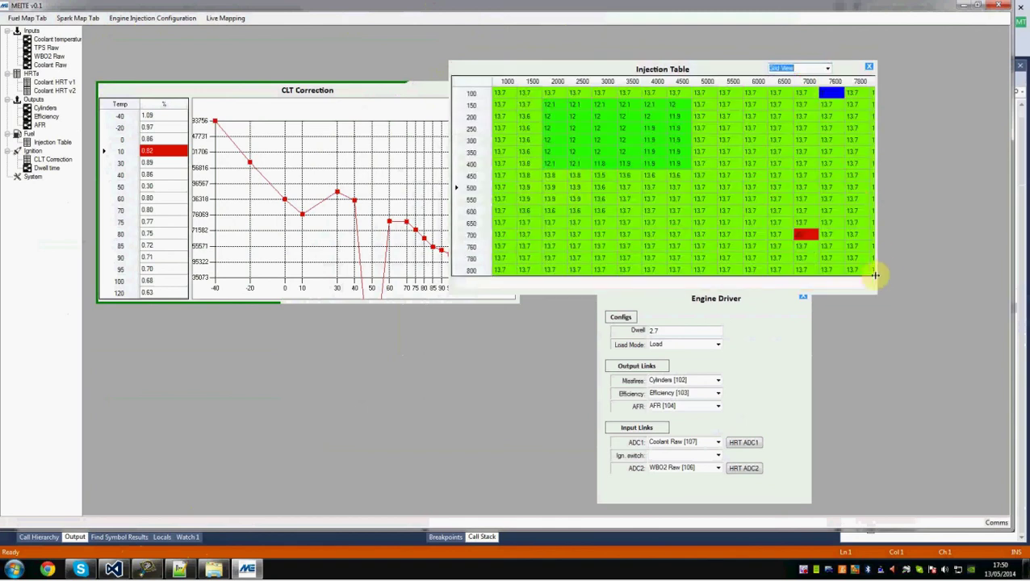
Widen the table to show 8000 rpm and raise the 2000–3000 × 300–450 block
drag(877, 264, 922, 263)
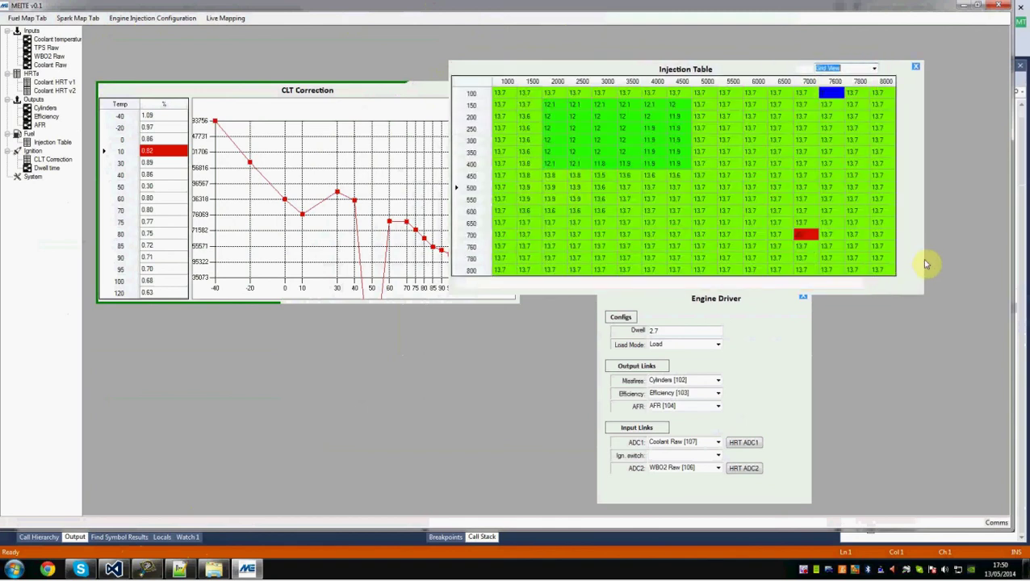
drag(554, 141, 624, 175)
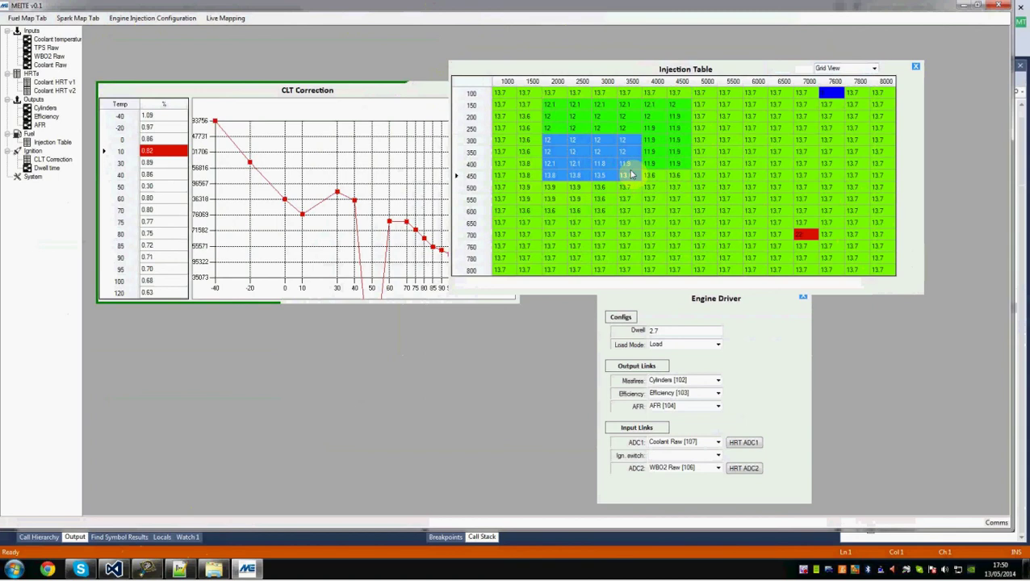
key(plus)
drag(553, 141, 607, 174)
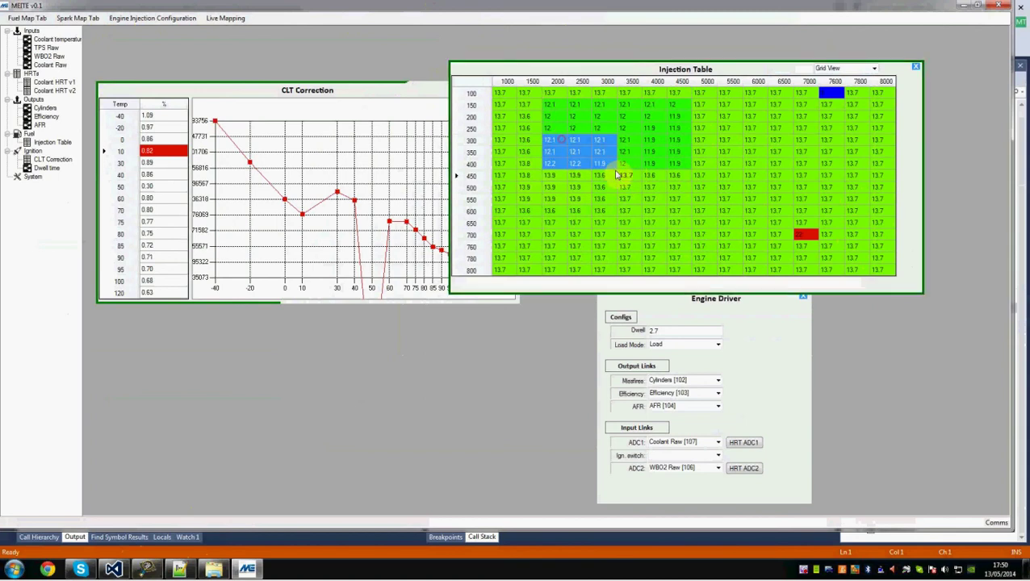
key(plus)
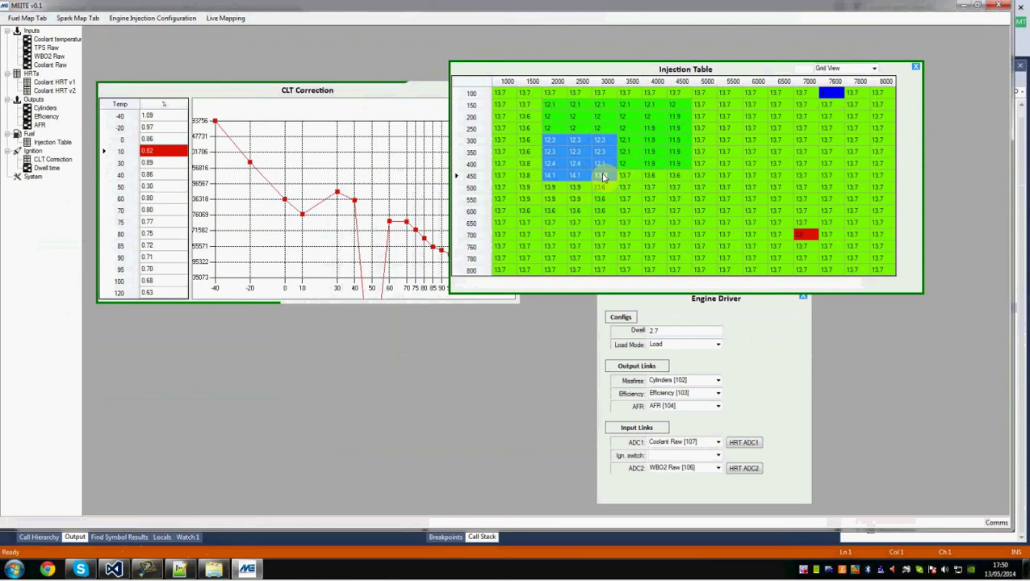
key(plus)
key(plus)
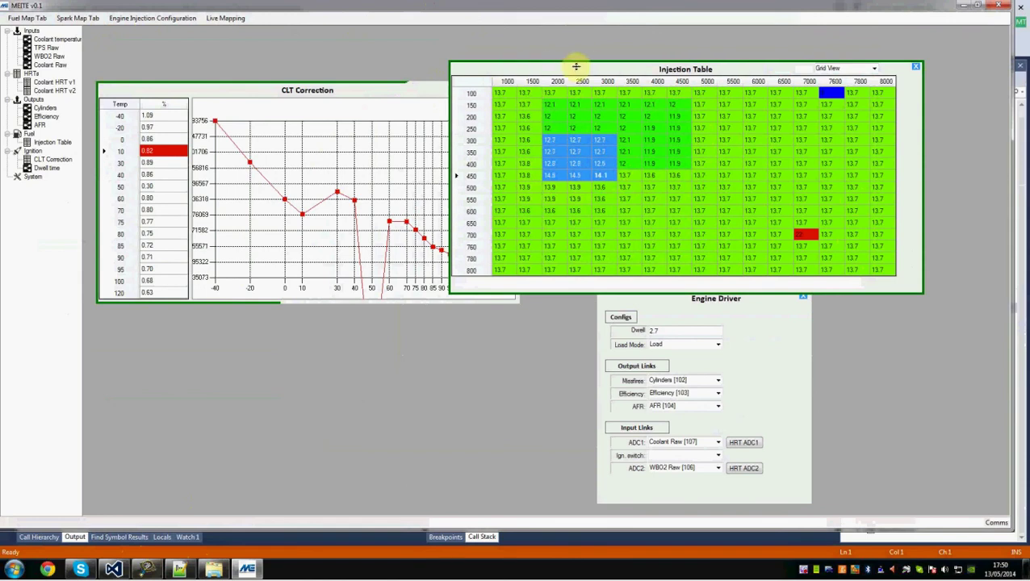
key(plus)
key(plus)
key(plus)
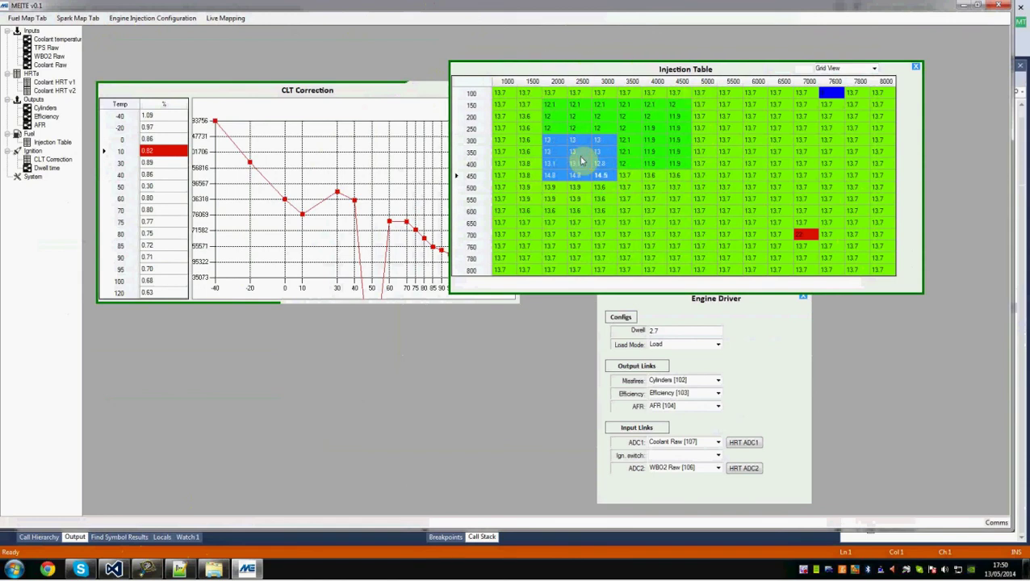
key(plus)
key(plus)
key(minus)
key(minus)
key(minus)
key(minus)
key(minus)
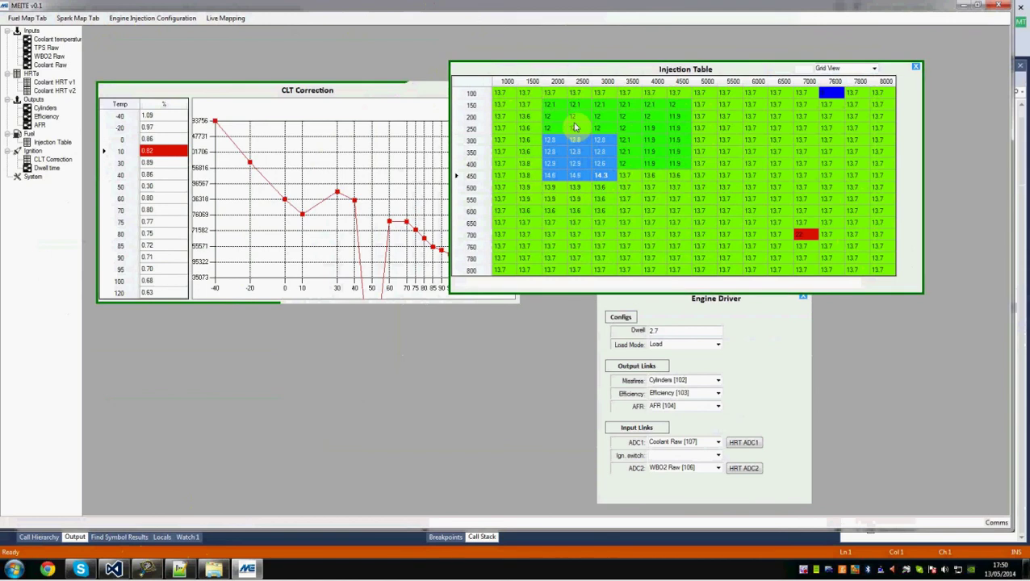
click(575, 127)
Place the Injection Table at the upper left and the Engine Driver panel on the right
drag(452, 61, 84, 37)
drag(597, 290, 611, 102)
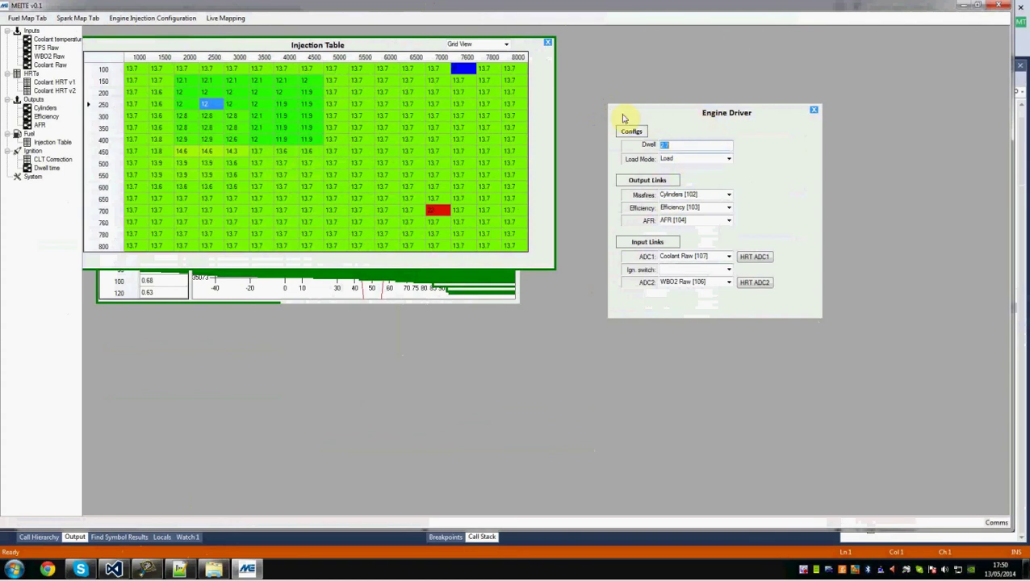
drag(609, 107, 655, 206)
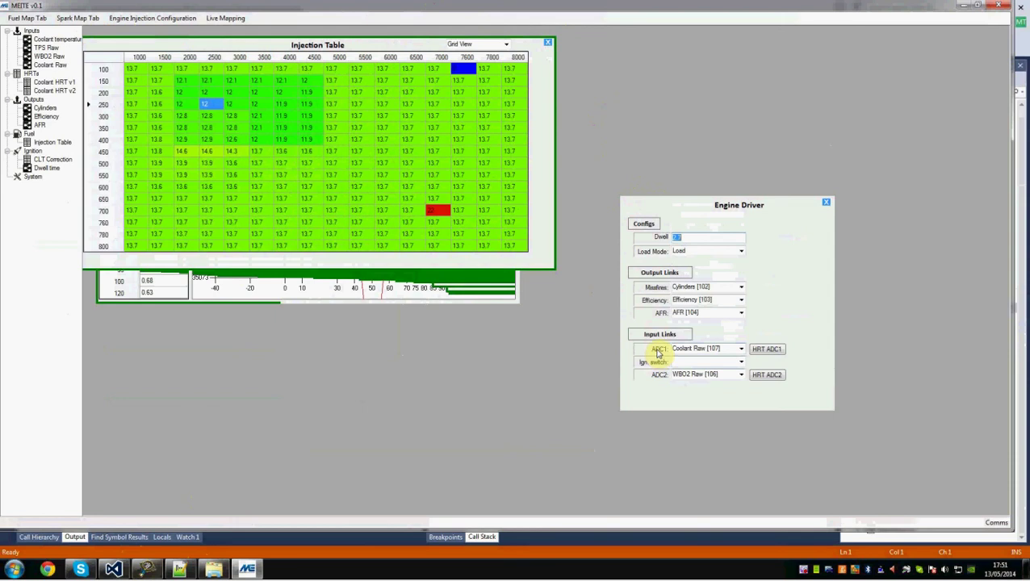
click(742, 351)
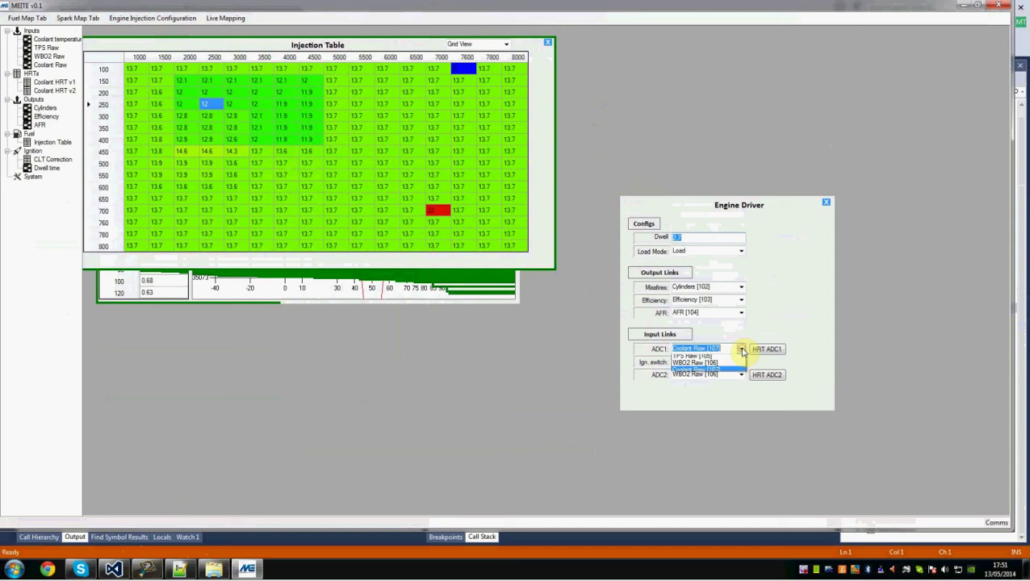
click(742, 351)
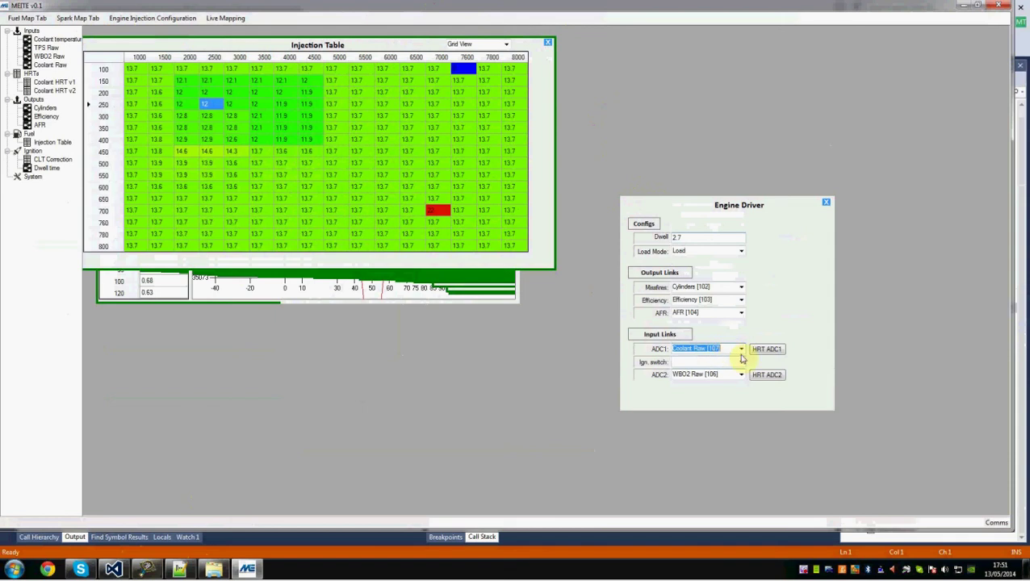
click(710, 349)
click(769, 350)
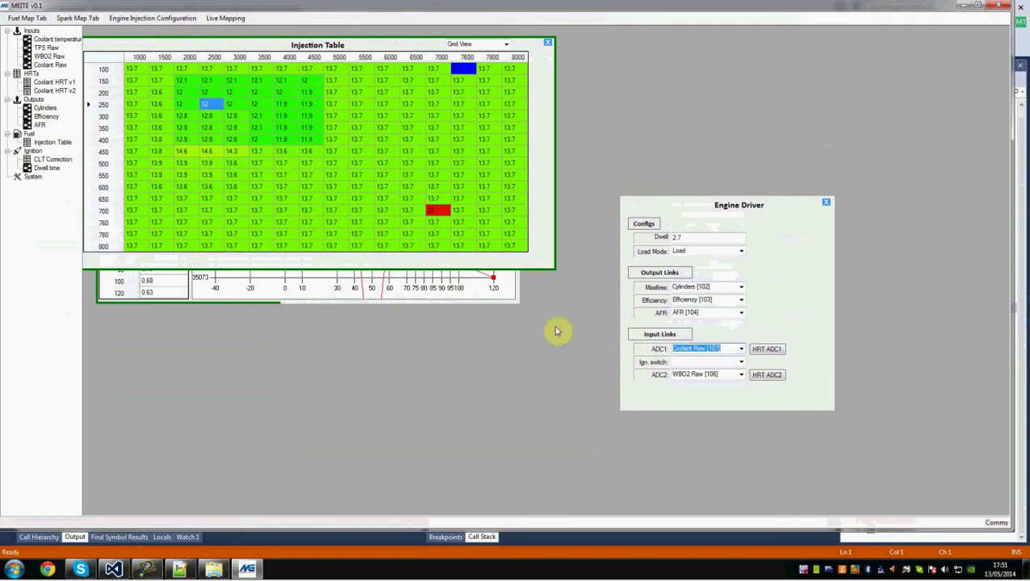
Raise the CLT Correction graph and place it below the Injection Table, clear of overlap
click(489, 296)
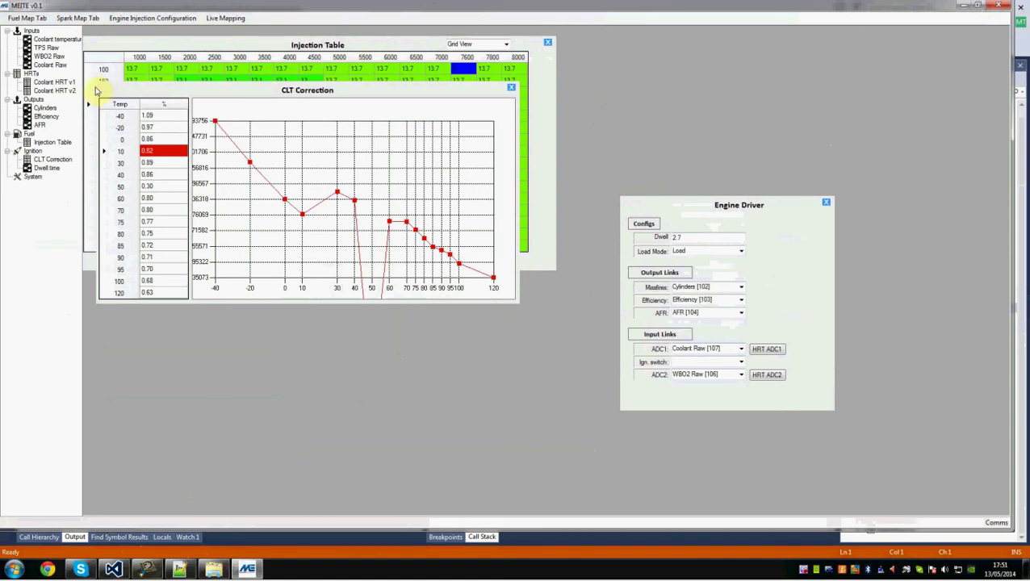
drag(102, 89, 161, 258)
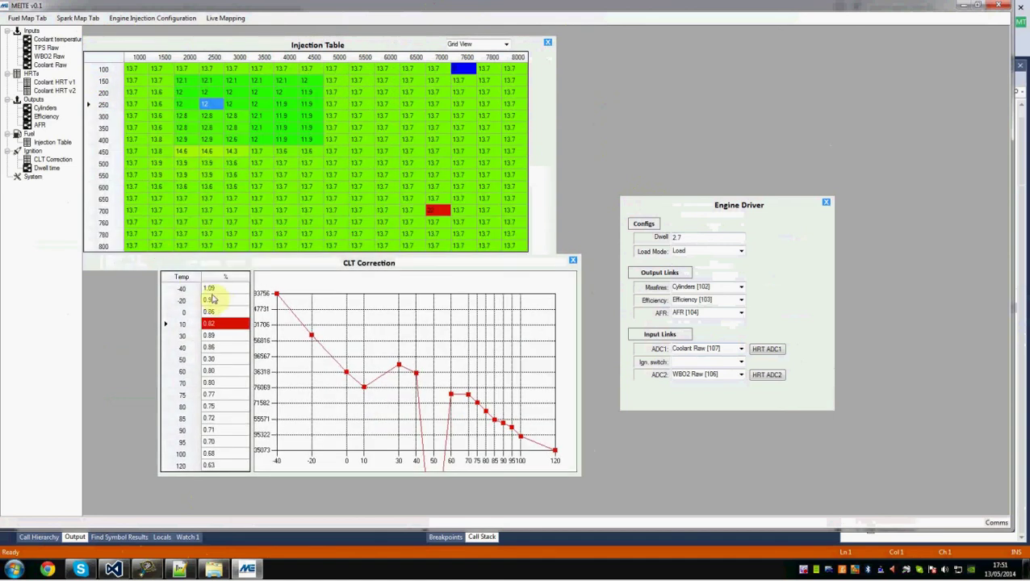